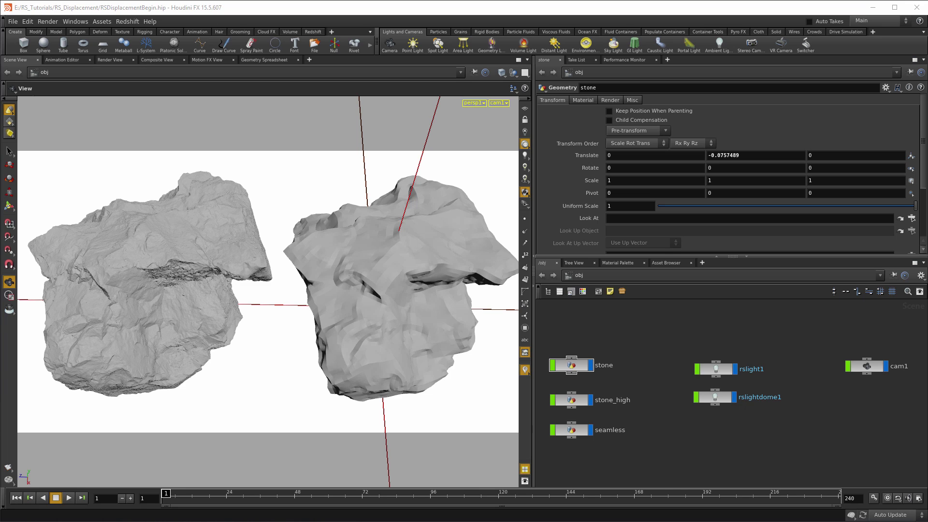
- In /shop, move BG aside and add a Redshift Network node, redshift_vopnet1, via a 'red' search
left_click(607, 278)
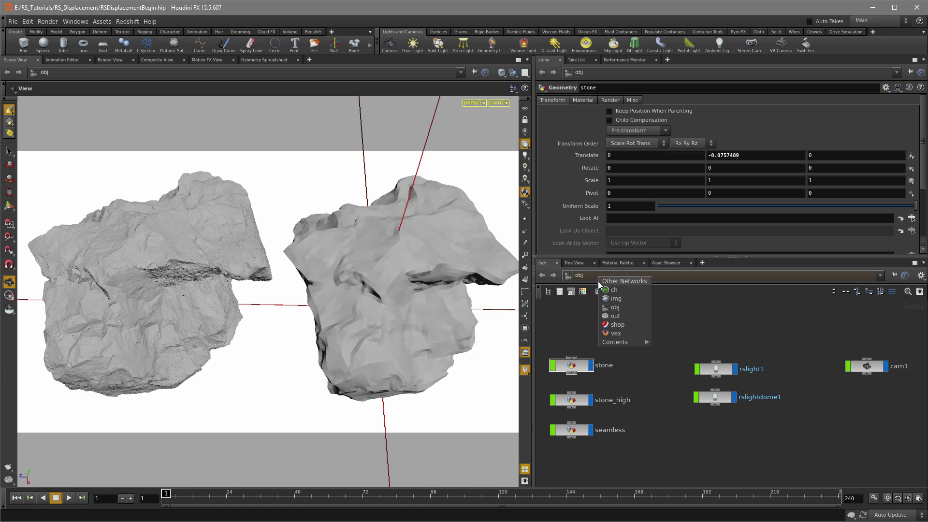
left_click(622, 324)
left_click_drag(749, 405, 660, 430)
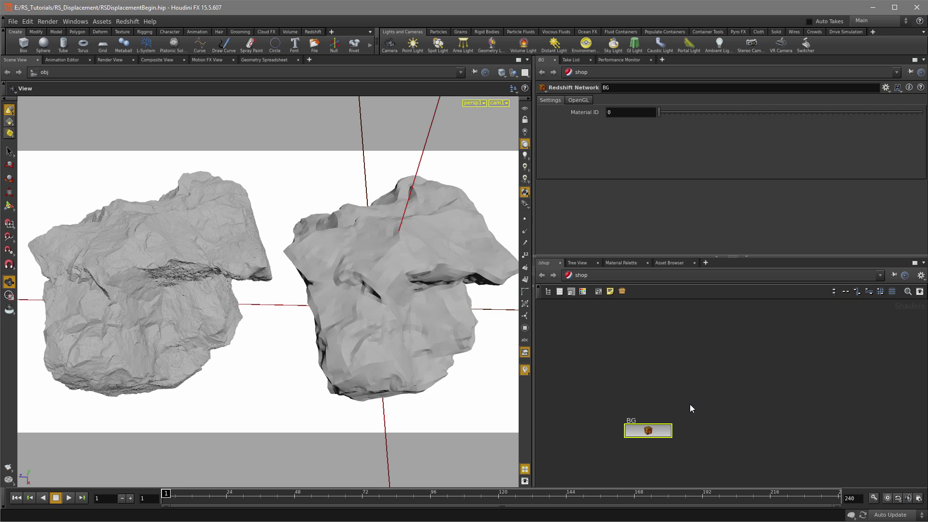
key("Tab")
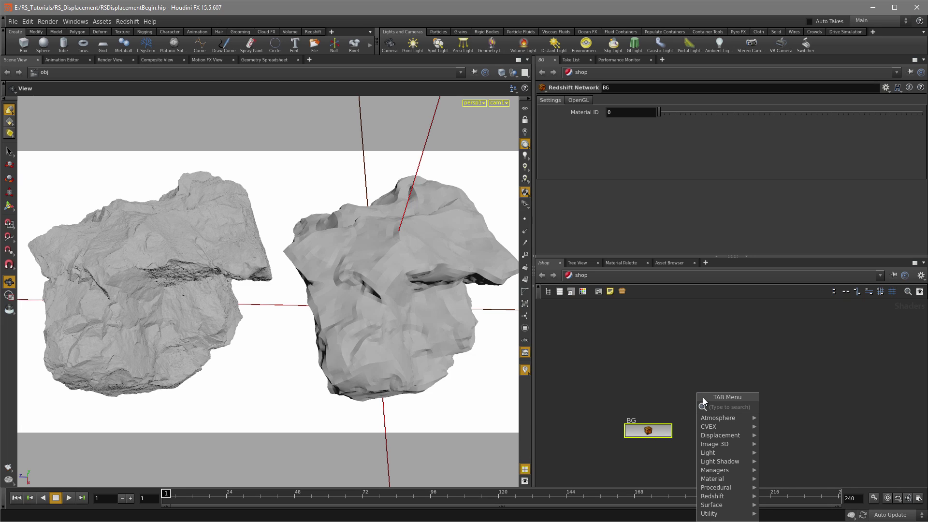
type("red")
left_click(786, 405)
left_click(692, 375)
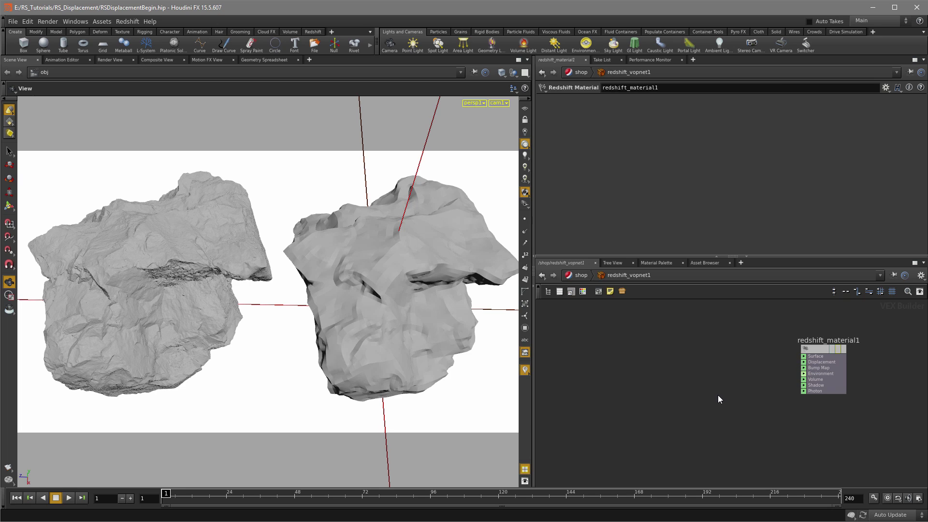
- Add an RS Texture node to the Redshift material network
key("Tab")
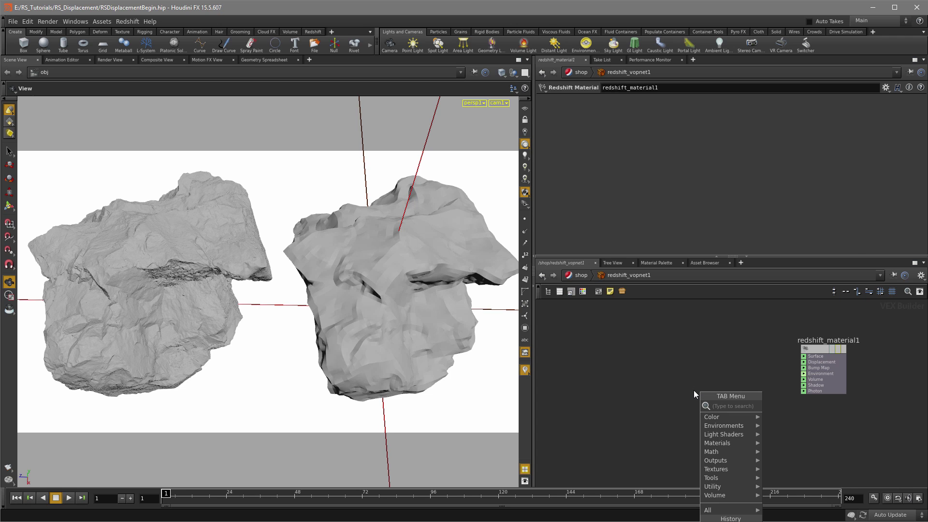
type("rst")
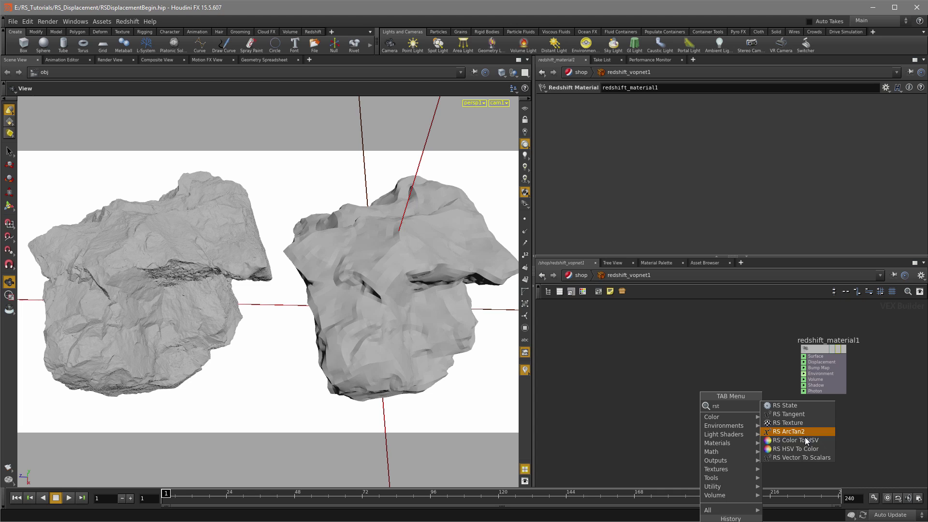
left_click(791, 422)
left_click(567, 351)
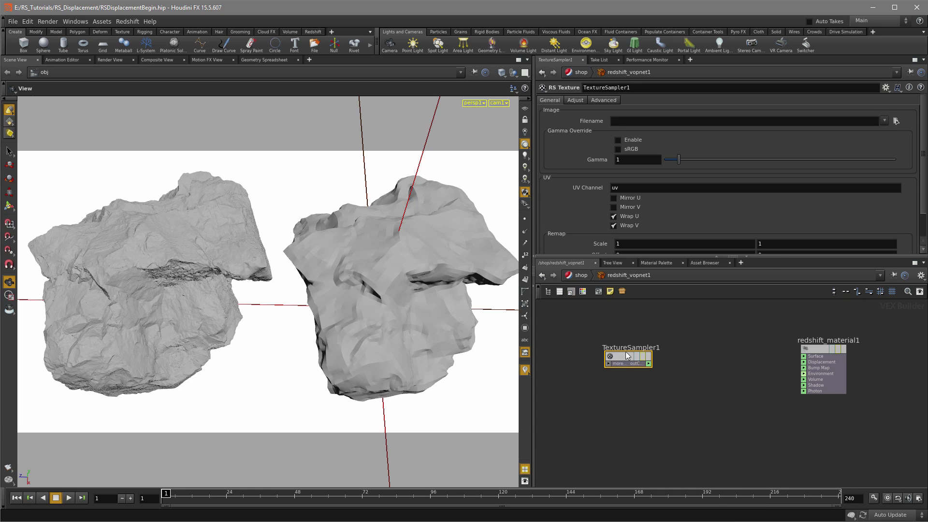
- Load $HIP/Textures/05_Displacement01_4K.exr into TextureSampler1's Filename
left_click(895, 121)
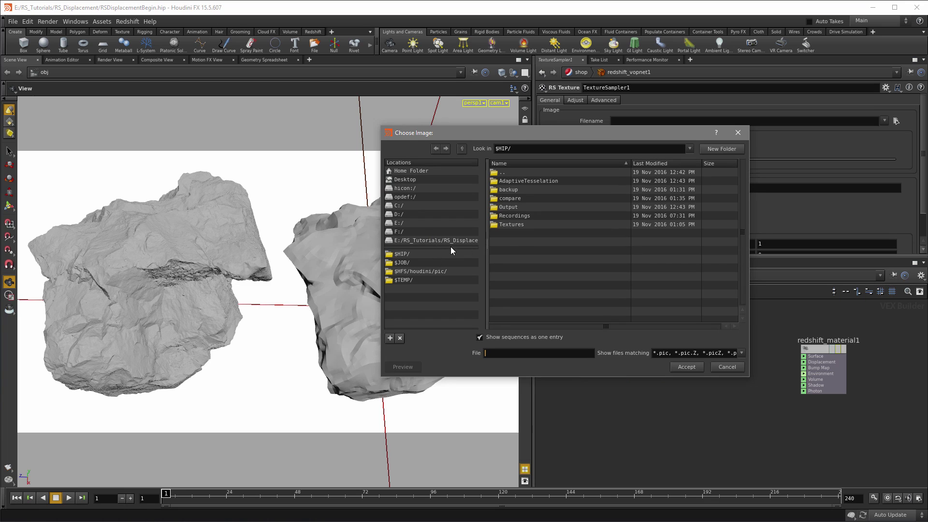
double_click(512, 224)
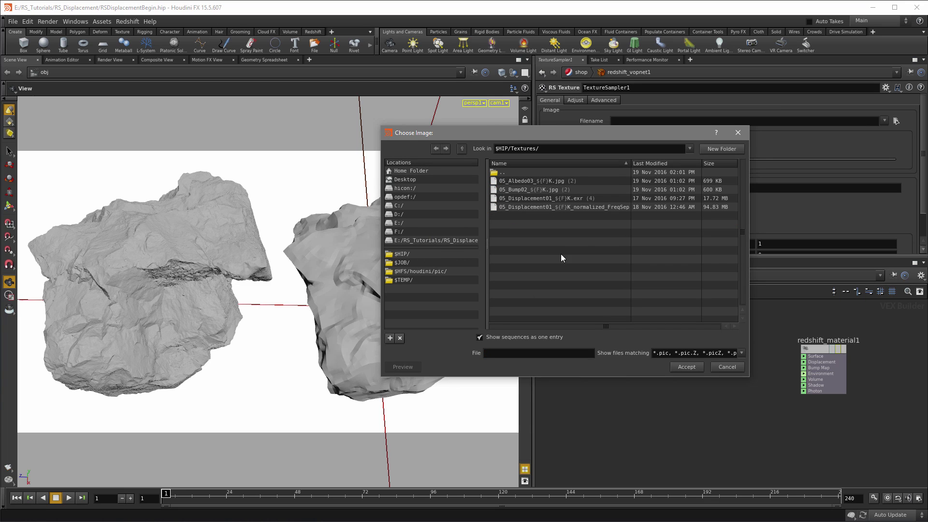
left_click(480, 338)
left_click(563, 200)
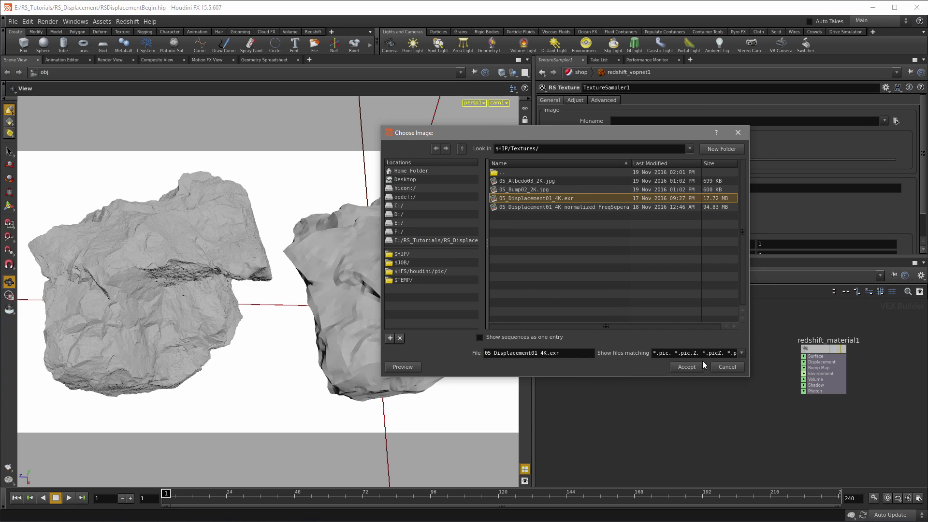
left_click(687, 367)
left_click_drag(615, 366, 625, 382)
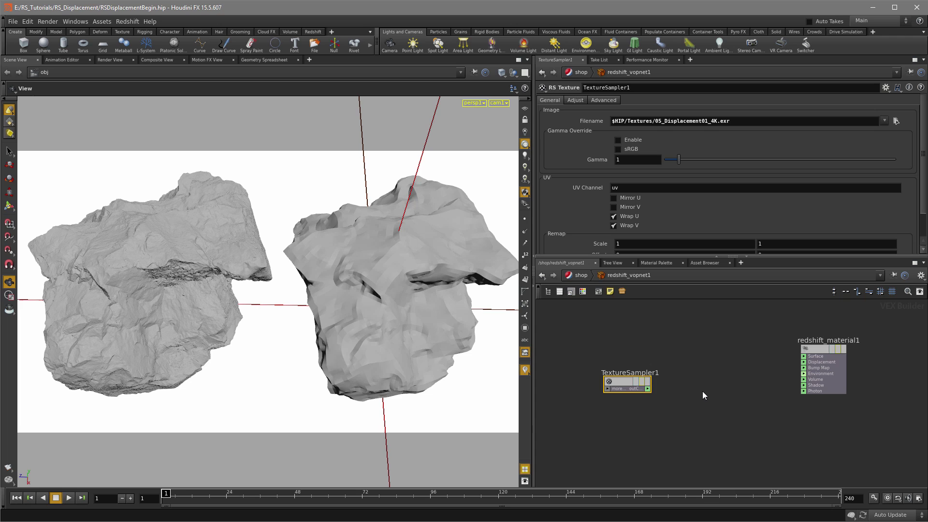
- Add an RS Displacement node between TextureSampler1 and redshift_material1's Displacement input
key("Tab")
type("rs")
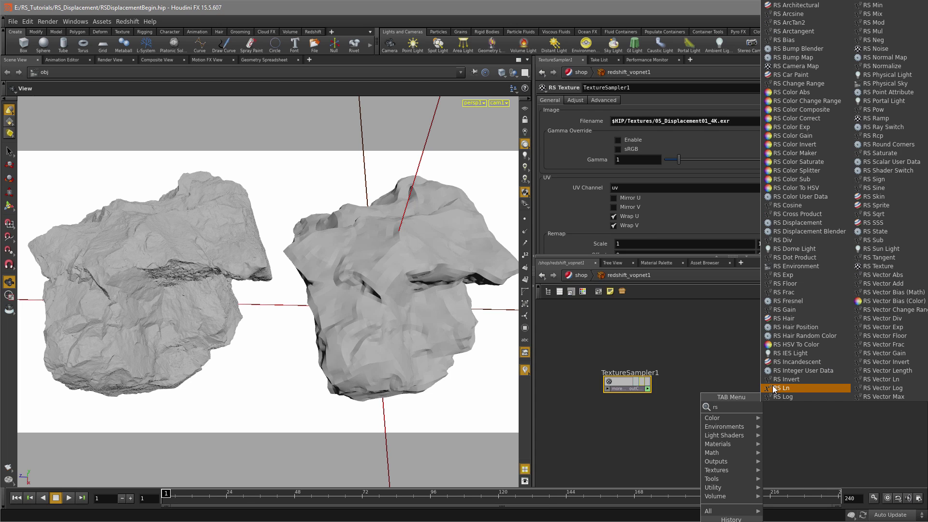
type("d")
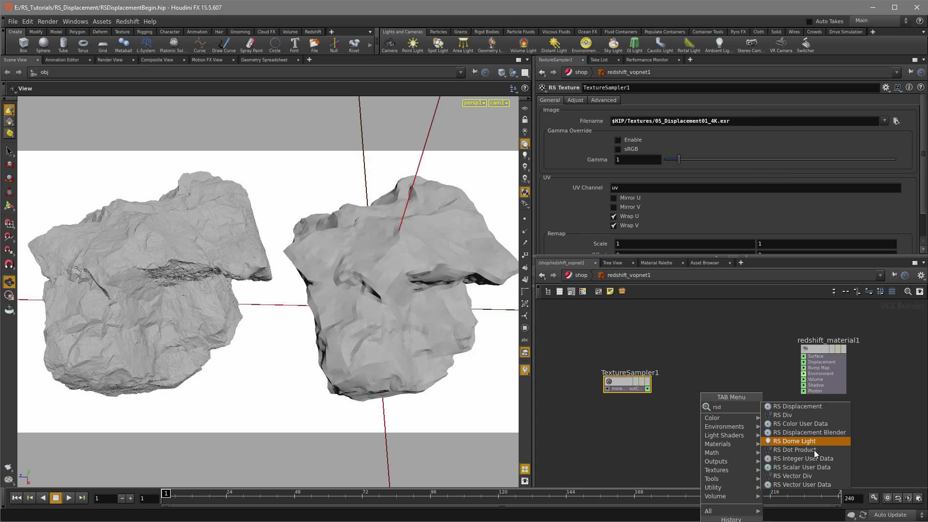
left_click(796, 406)
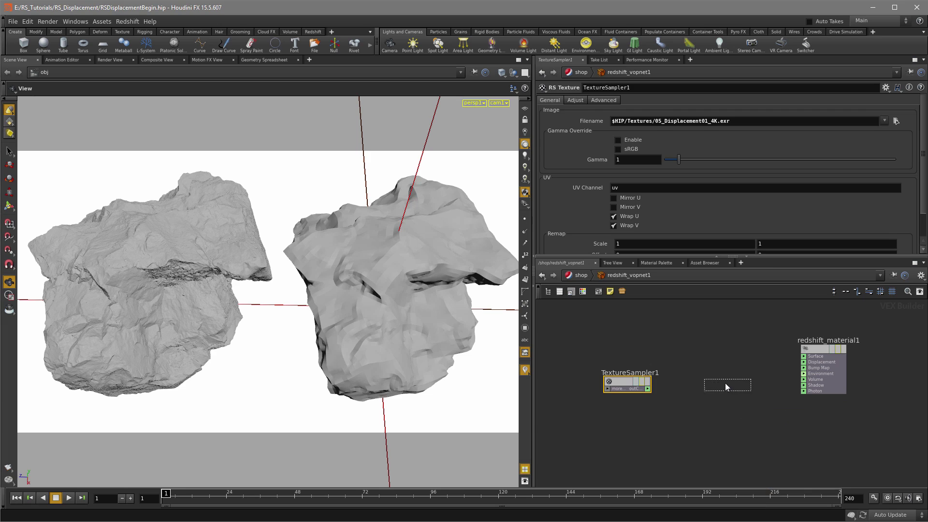
left_click(725, 383)
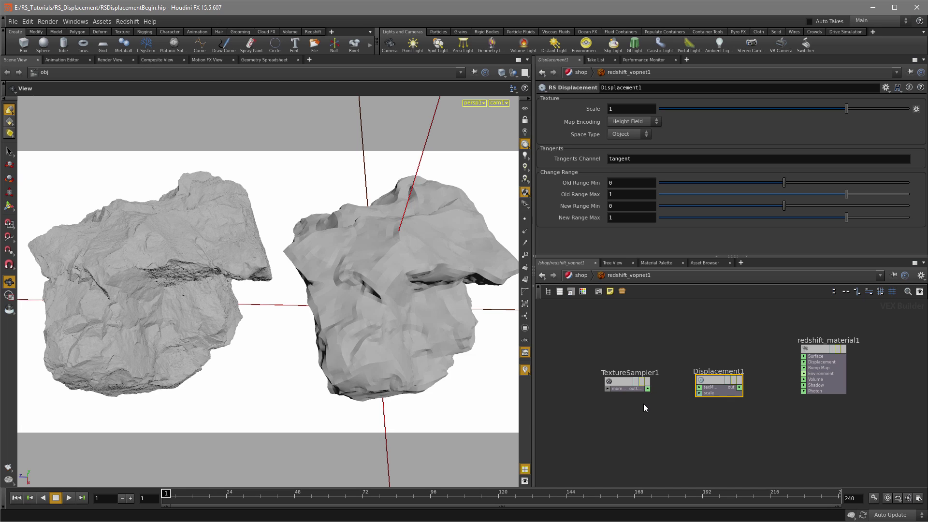
left_click_drag(648, 388, 706, 391)
left_click_drag(785, 411, 806, 365)
- Return to the obj network and select the stone object
left_click(580, 275)
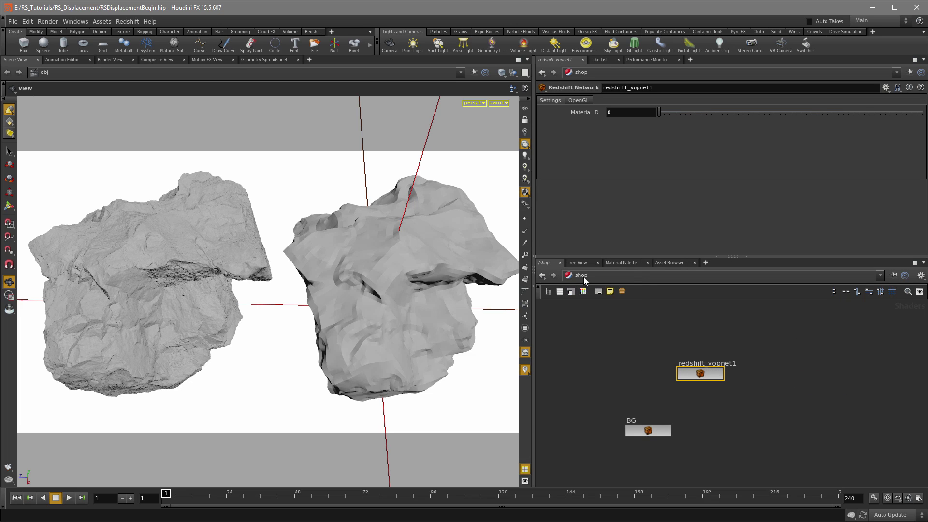
left_click(582, 276)
left_click(599, 308)
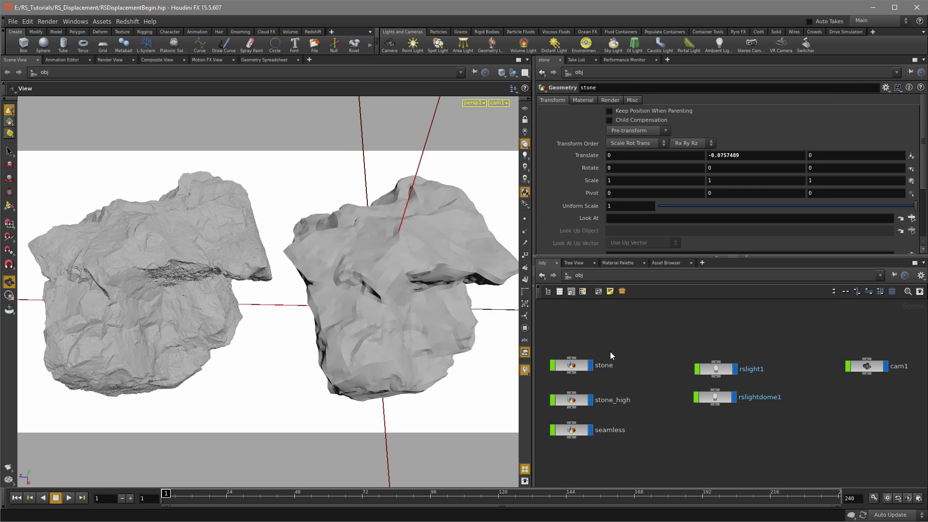
left_click(580, 363)
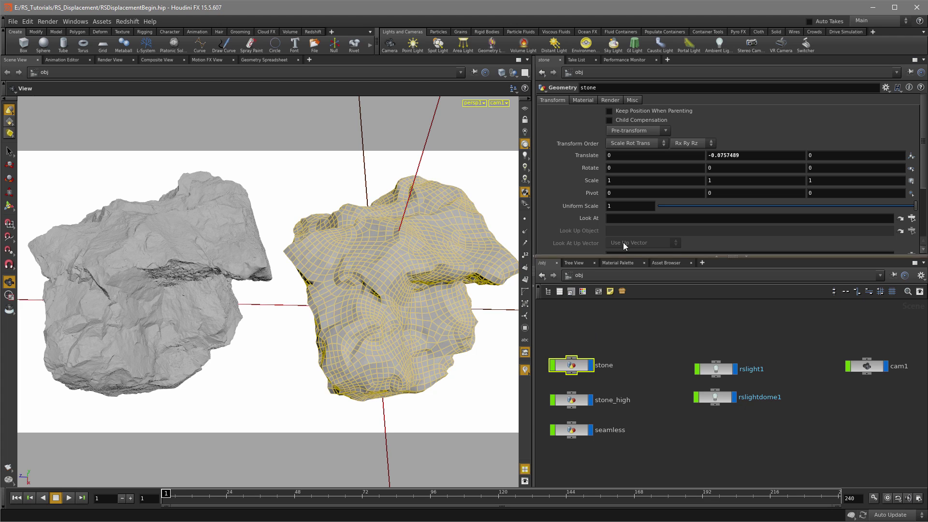
- Set the stone's Material to /shop/redshift_vopnet1 and show the Render View
left_click(582, 101)
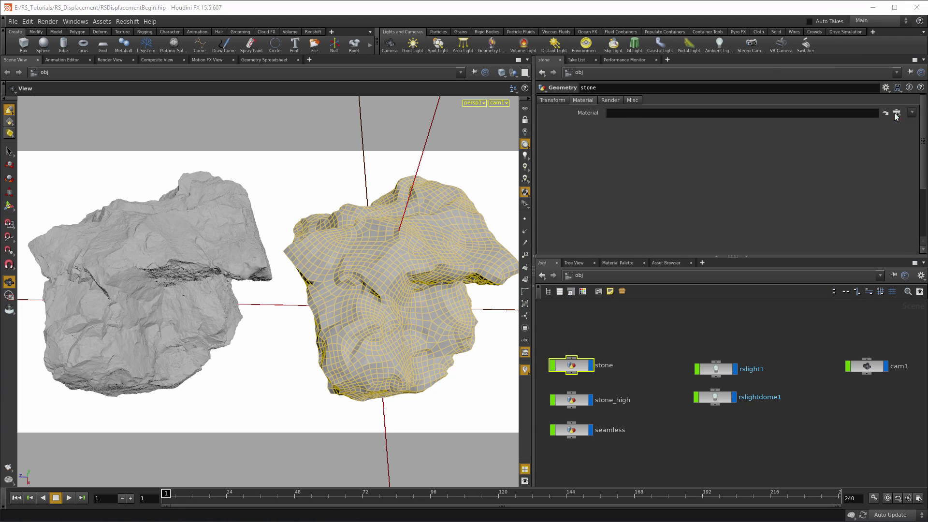
left_click(897, 112)
left_click_drag(865, 22, 762, 122)
left_click(742, 148)
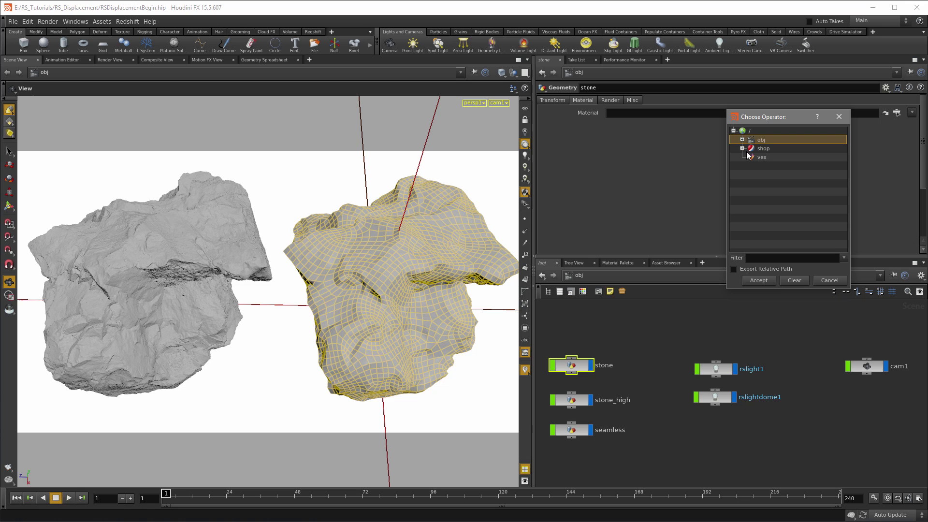
left_click(786, 166)
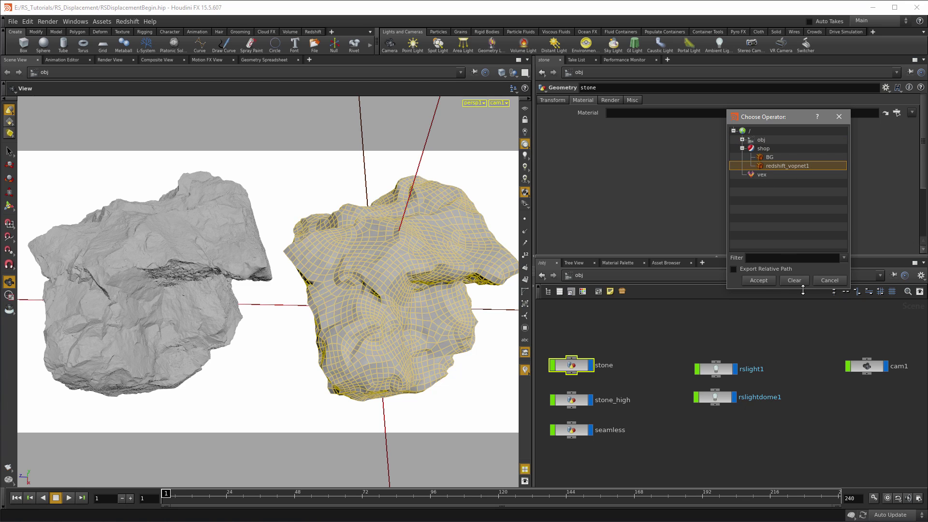
left_click(758, 280)
left_click(666, 330)
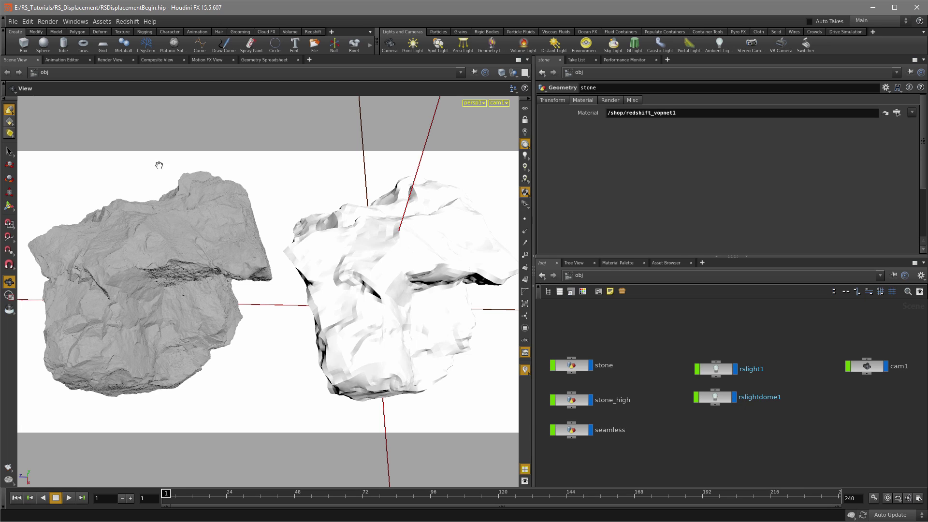
left_click(112, 60)
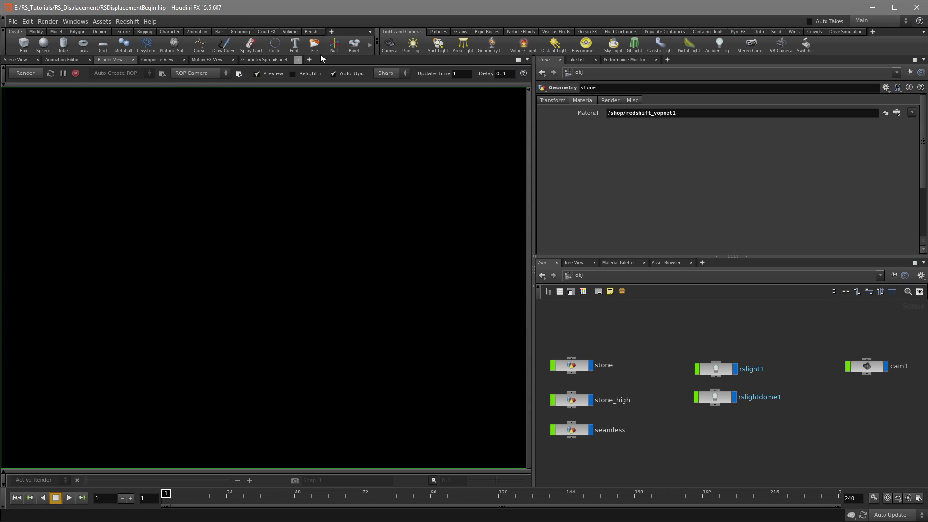
- Create Redshift_ROP1 and Redshift_IPR1 from the Redshift shelf and render through /obj/cam1
left_click(313, 32)
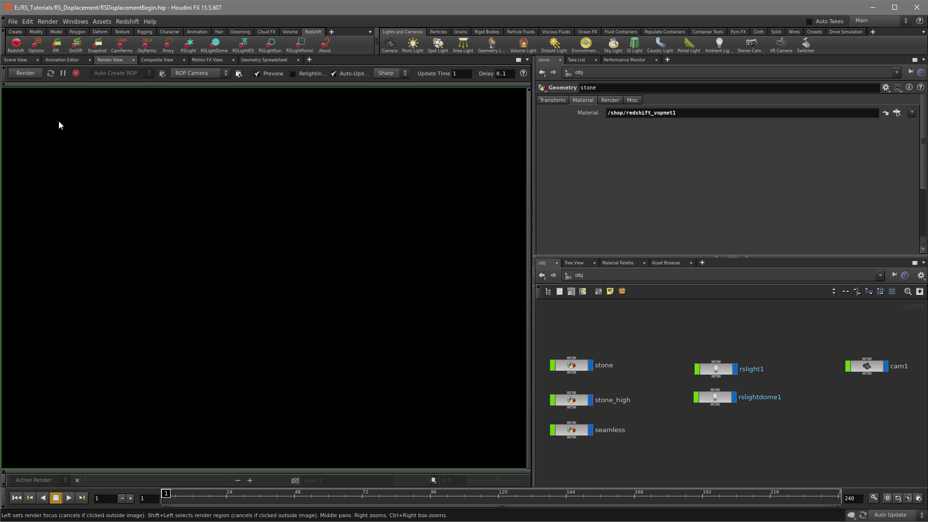
left_click(16, 44)
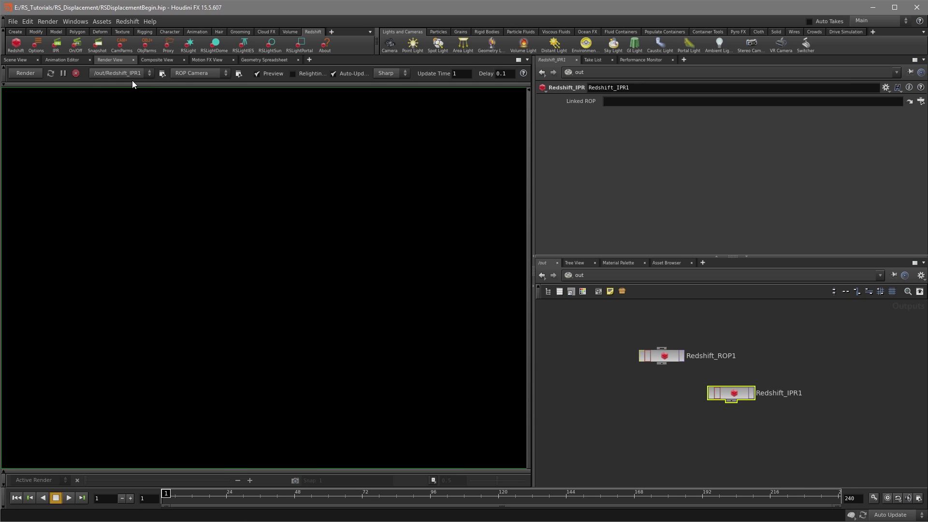
left_click(206, 73)
left_click(196, 98)
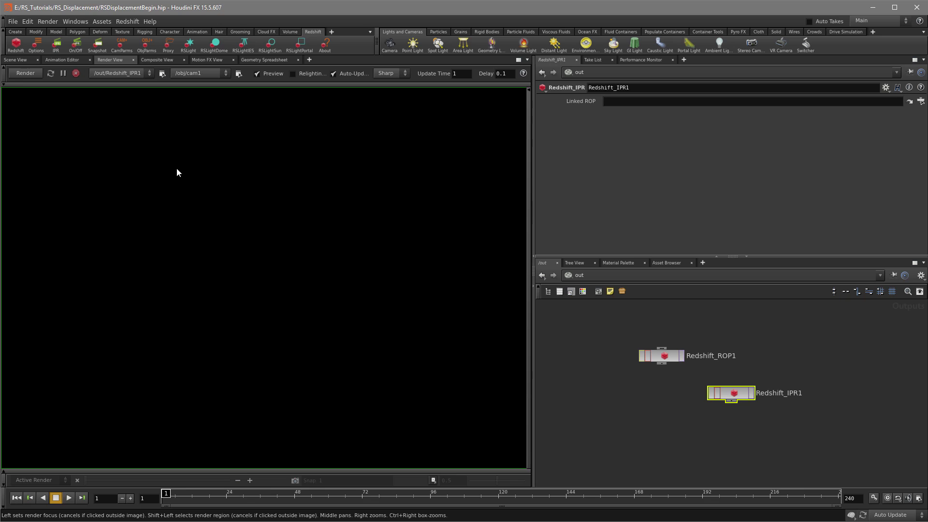
- Start the Redshift IPR render of both stones through cam1
left_click(25, 73)
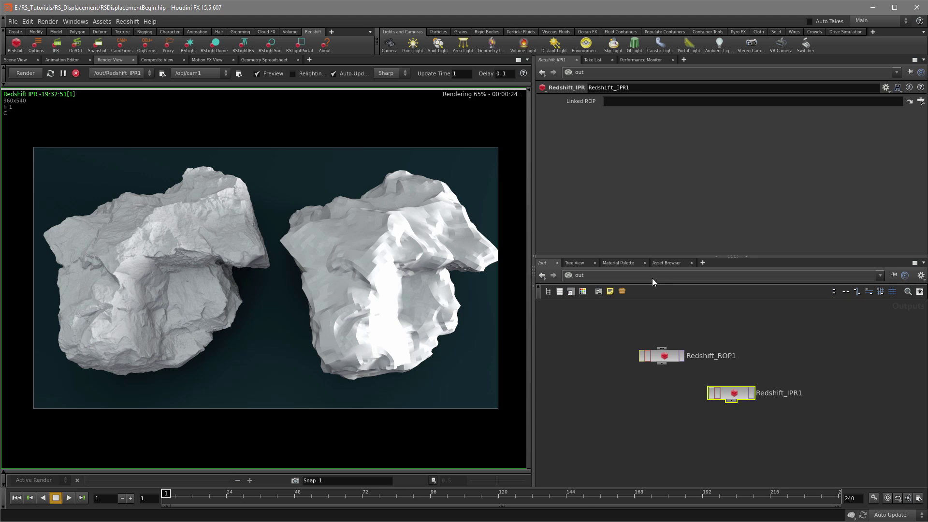
left_click(580, 275)
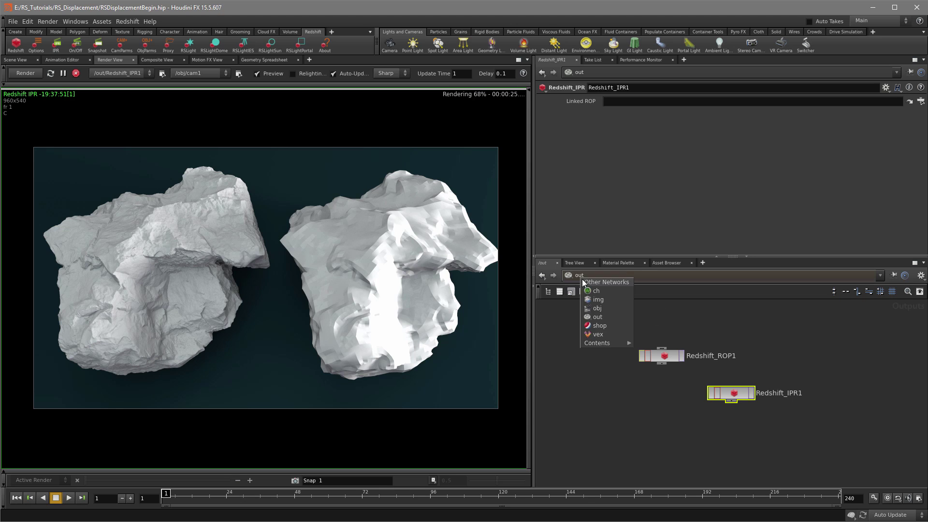
- Return the network editor to the obj network
left_click(592, 312)
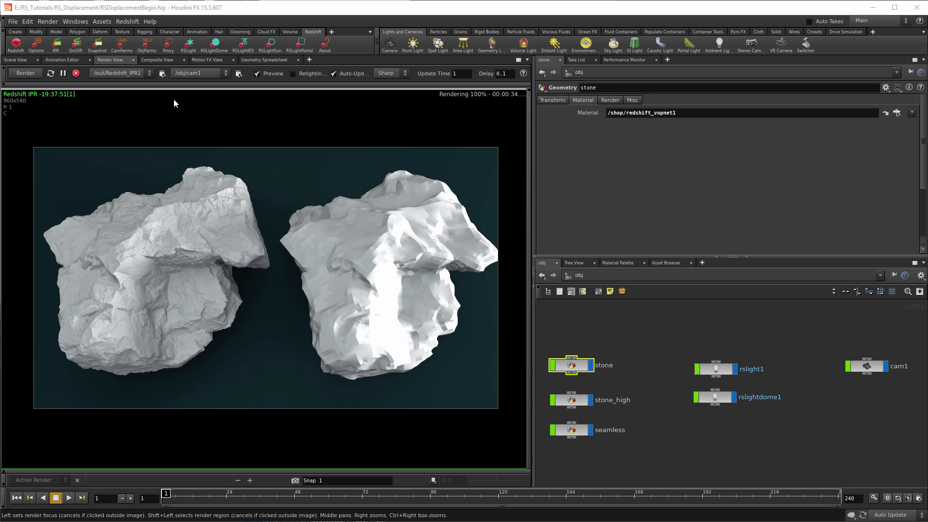
- Add Redshift ObjParms to the stone and show its Redshift OBJ settings
left_click(148, 47)
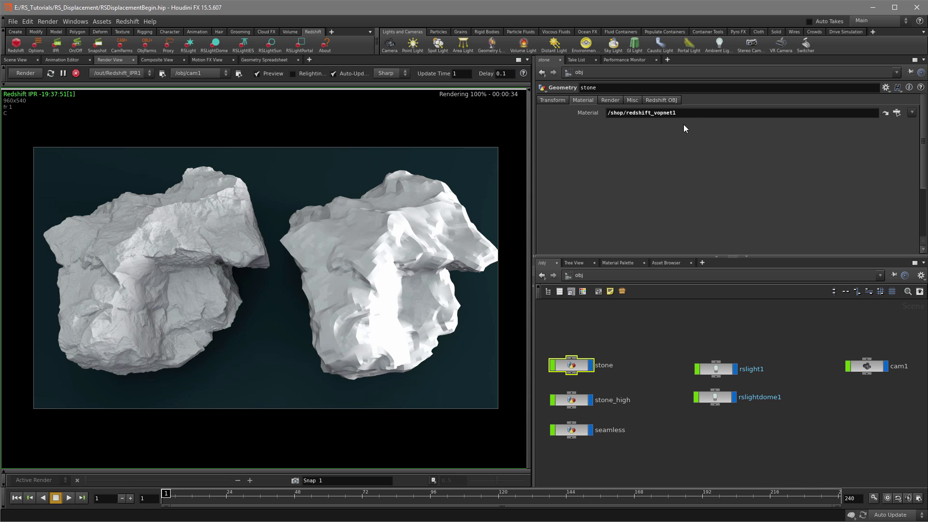
left_click(662, 101)
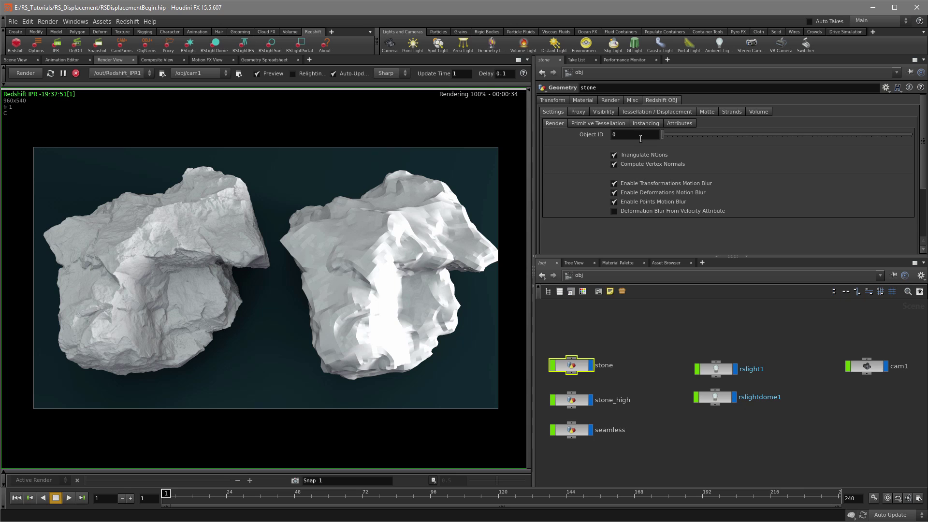
- Turn on Enable Displacement in the stone's Tessellation / Displacement settings
left_click(666, 112)
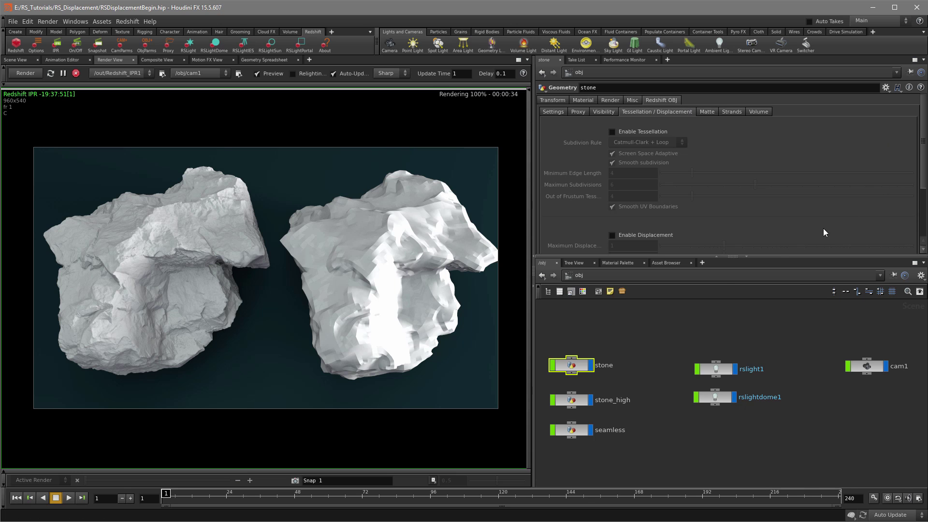
left_click_drag(767, 256, 764, 302)
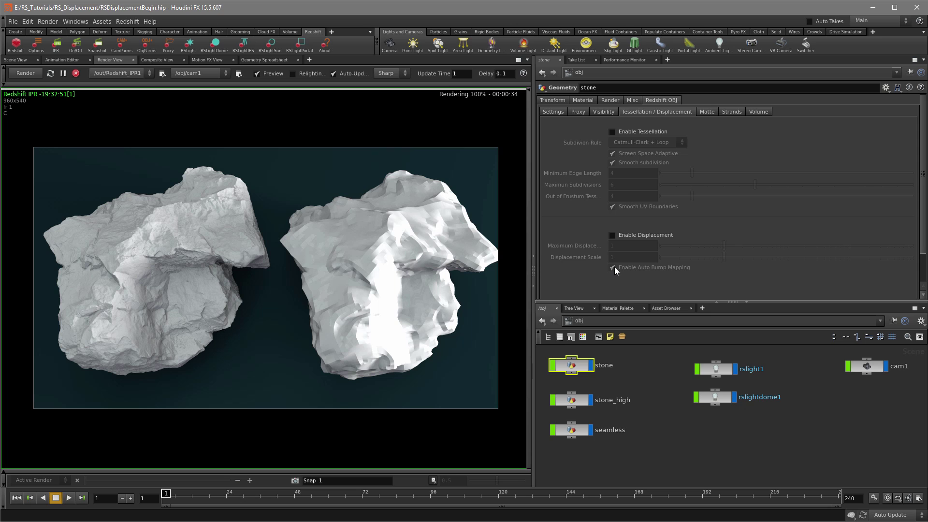
left_click(612, 235)
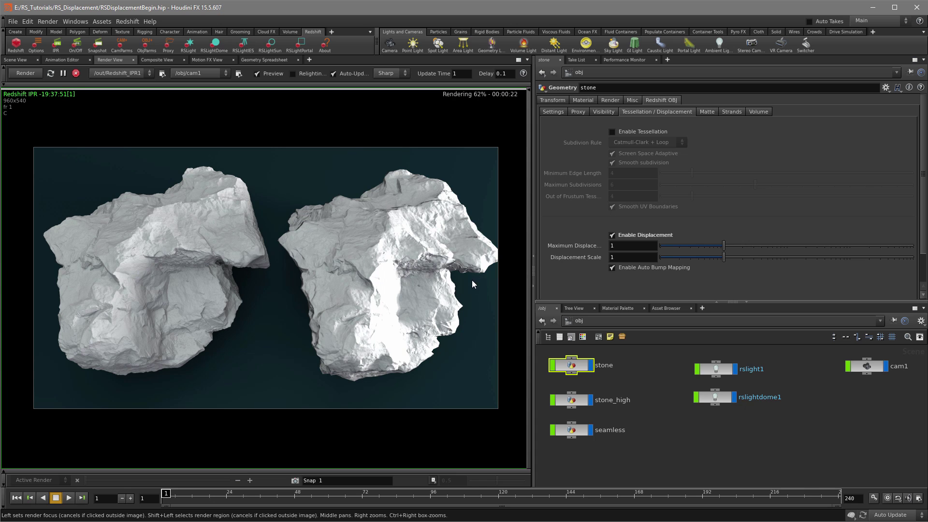
- Uncheck Enable Auto Bump Mapping on the stone's Tessellation / Displacement tab
left_click(613, 268)
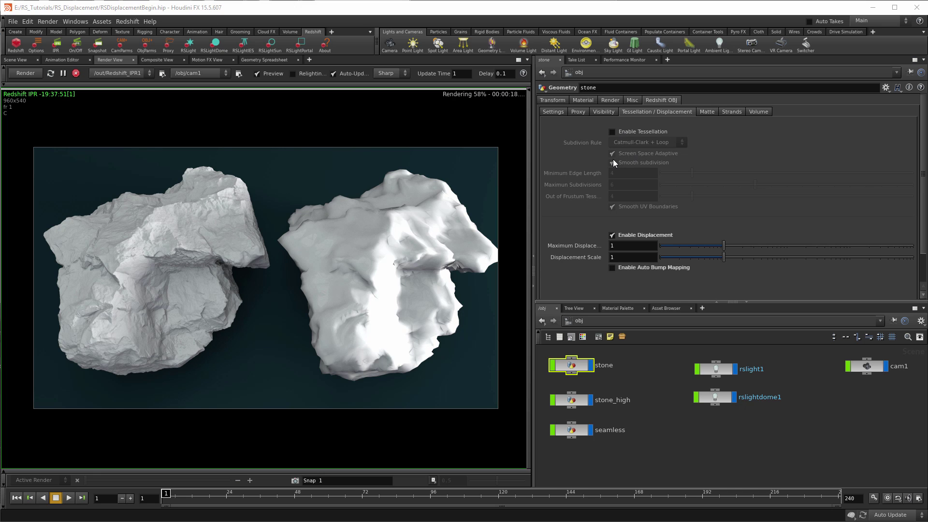
- Enable tessellation on the stone with smooth subdivision, keeping the Catmull-Clark + Loop rule
left_click(614, 132)
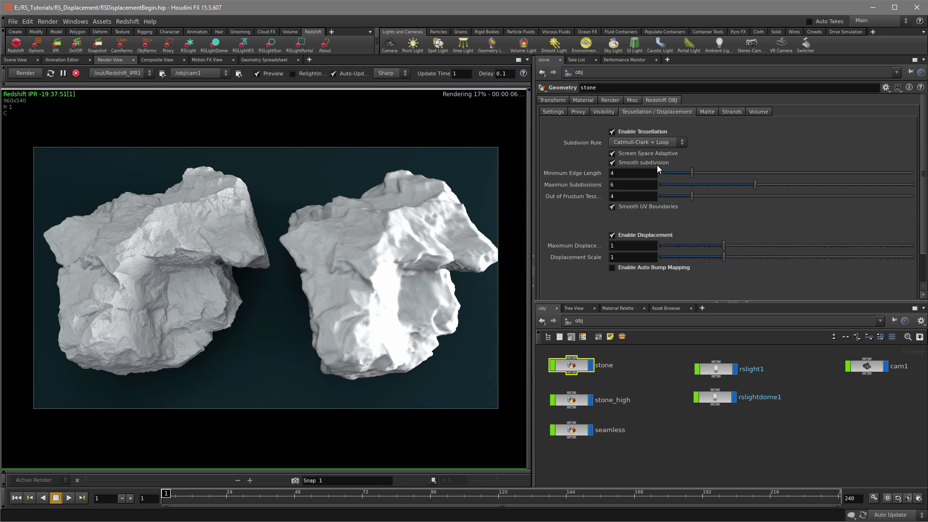
left_click(612, 162)
left_click(659, 143)
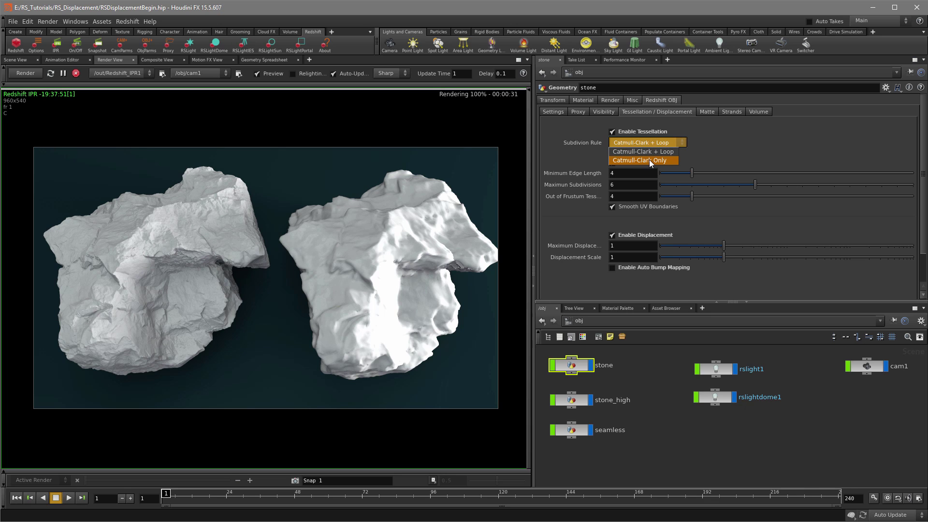
left_click(593, 161)
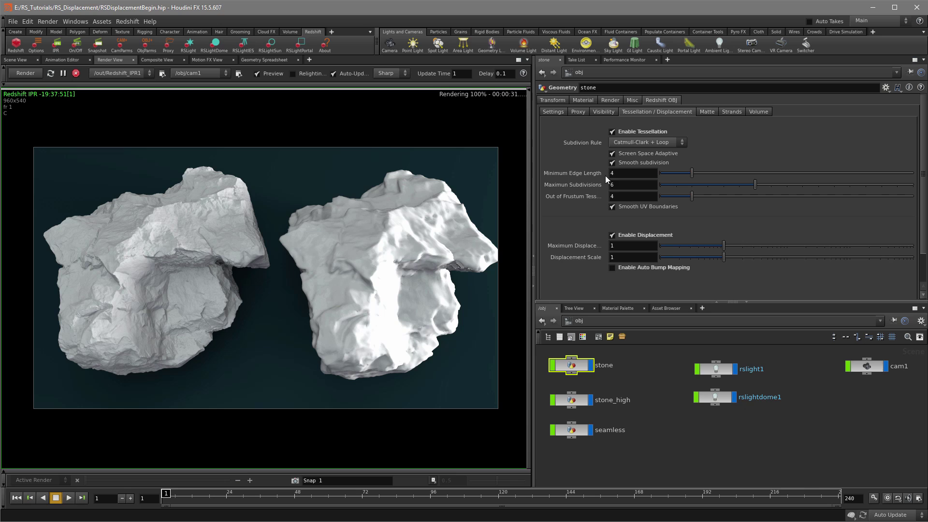
- Lower the stone's Minimum Edge Length to 2, then to 1, then clear the field
double_click(619, 173)
type("2")
key("Return")
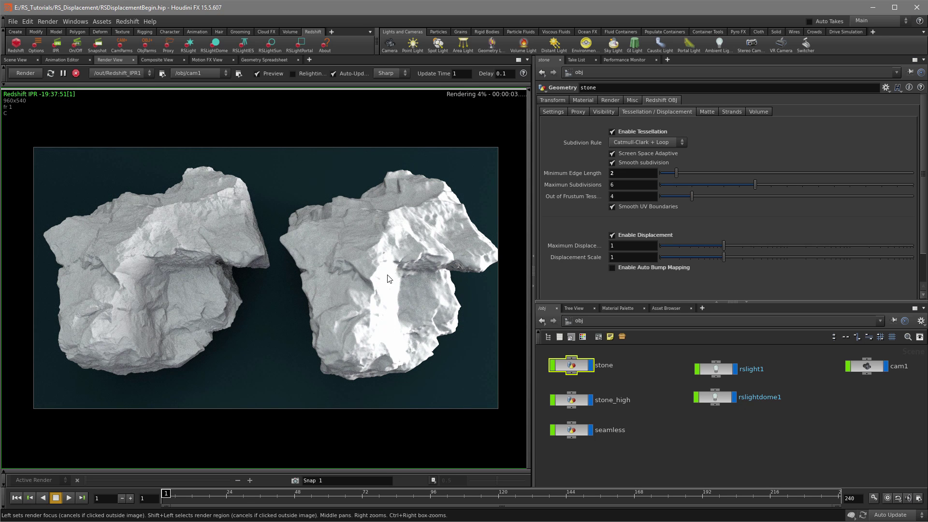
type("1")
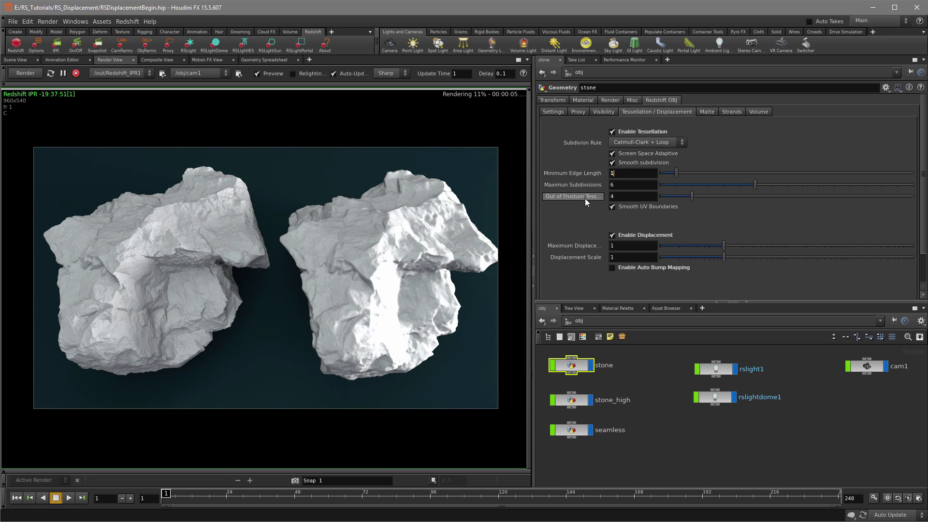
key("Return")
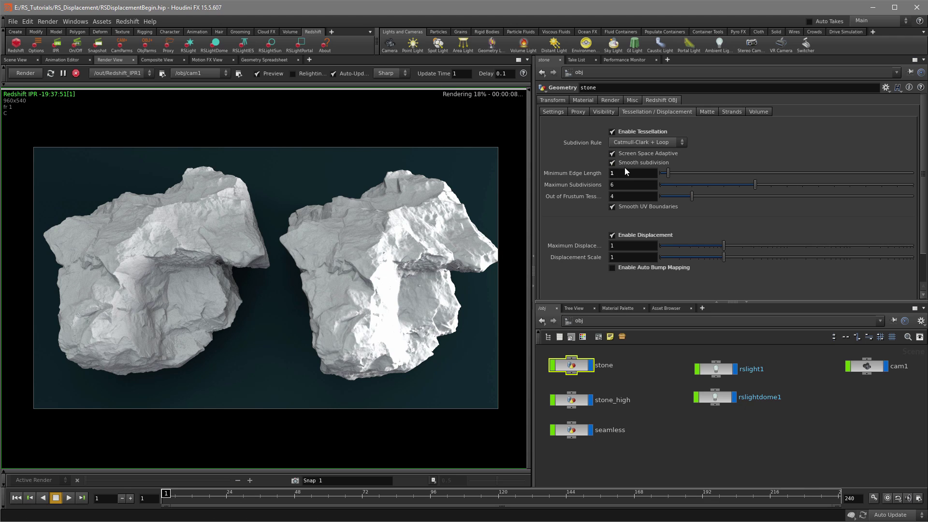
left_click(614, 174)
key("BackSpace")
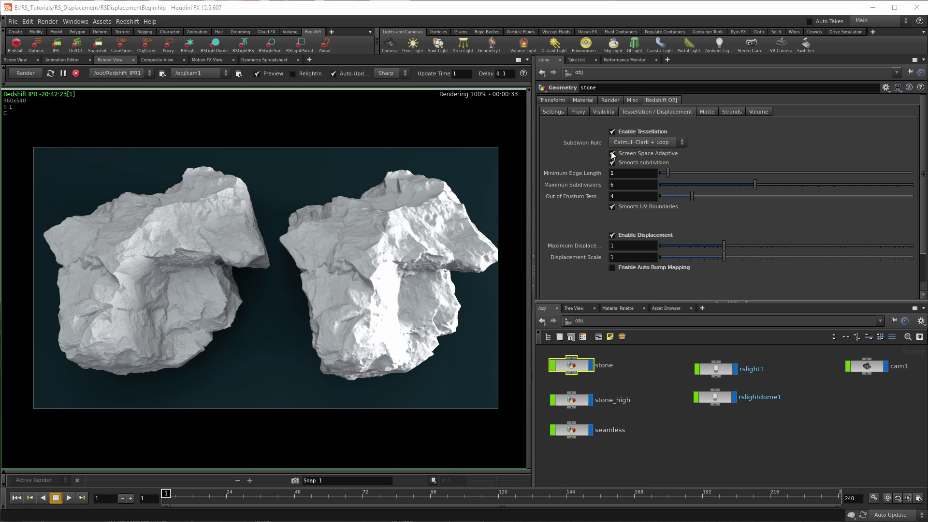
- Turn off Screen Space Adaptive and enter a Minimum Edge Length of 0.001
left_click(613, 153)
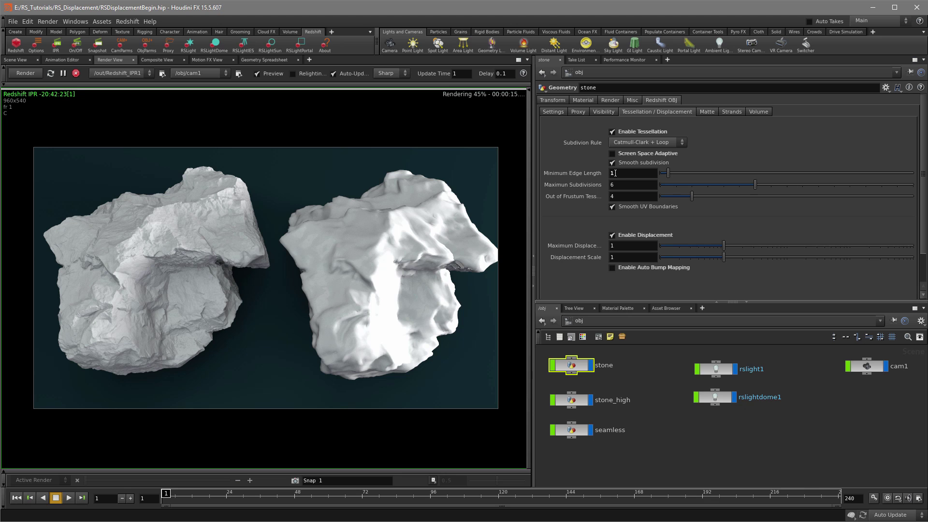
double_click(617, 173)
type("0.001")
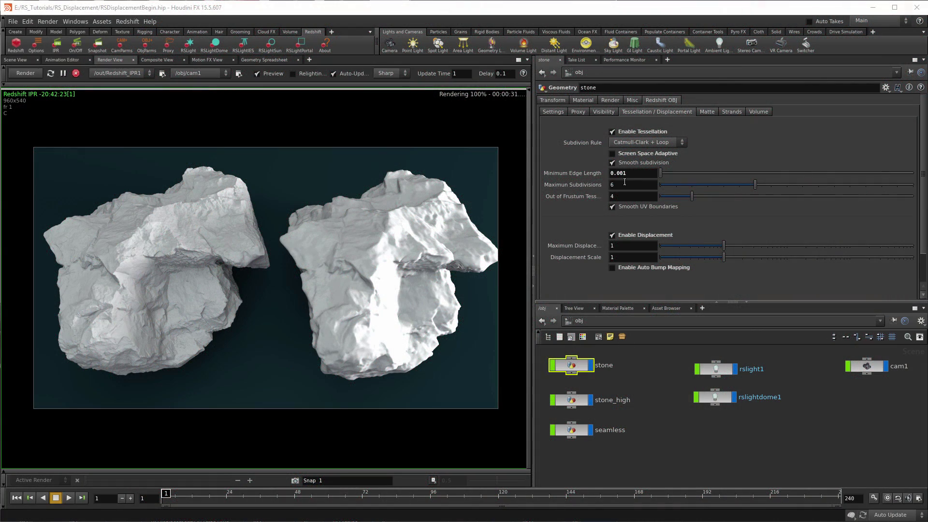
- Restore Minimum Edge Length 1 with Screen Space Adaptive on, then disable displacement to compare
double_click(624, 173)
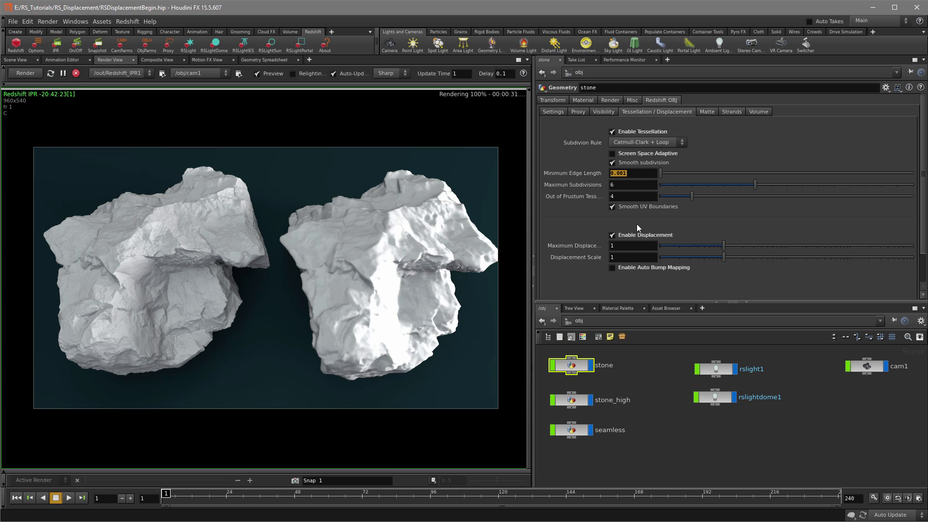
type("1")
left_click(612, 153)
key("Return")
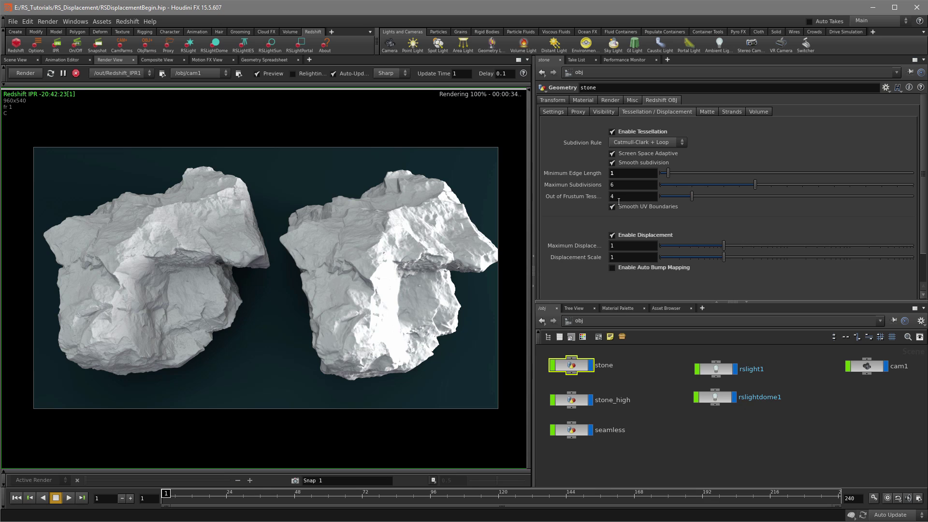
left_click(612, 235)
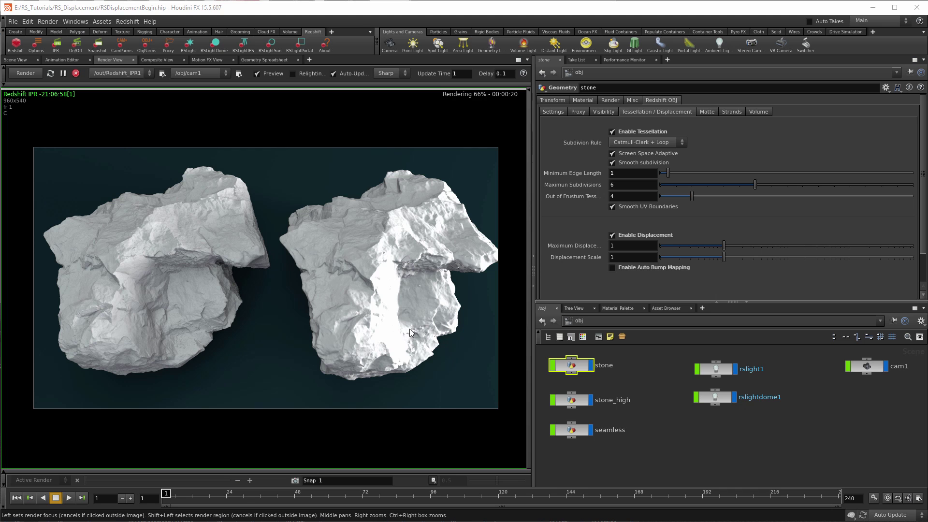
- Turn on Enable Auto Bump Mapping for the displaced stone
left_click(612, 268)
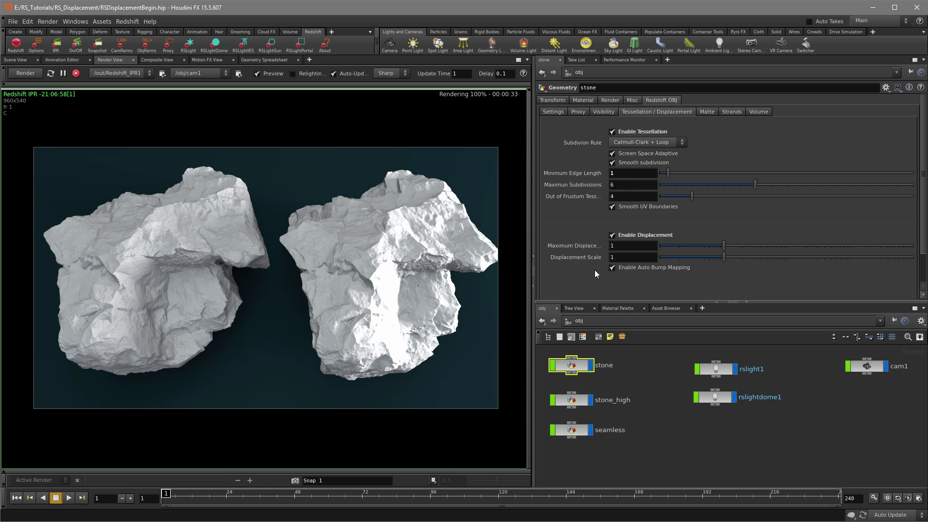
- Set the stone's Minimum Edge Length to 4
double_click(614, 174)
type("4")
key("Return")
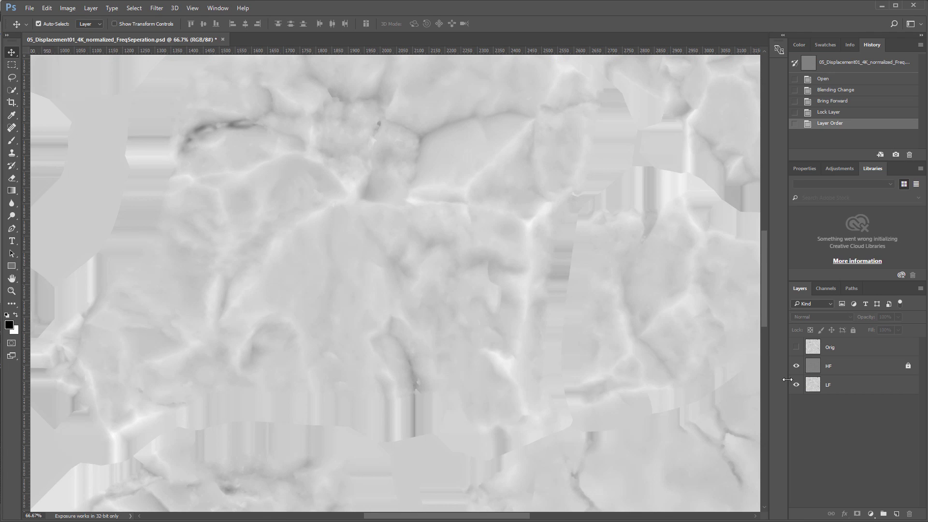
- Toggle the HF and LF layer visibility in turn to compare the frequency-separated displacement
left_click(797, 366)
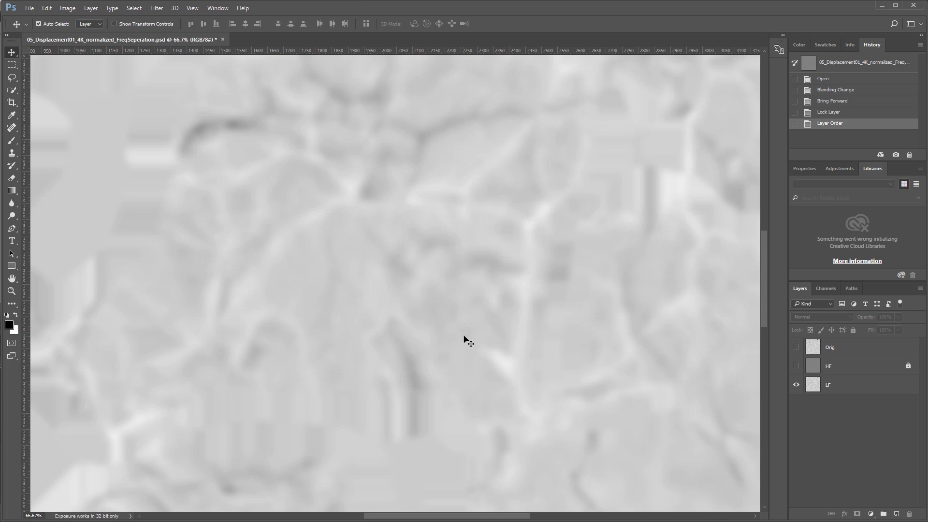
left_click(797, 385)
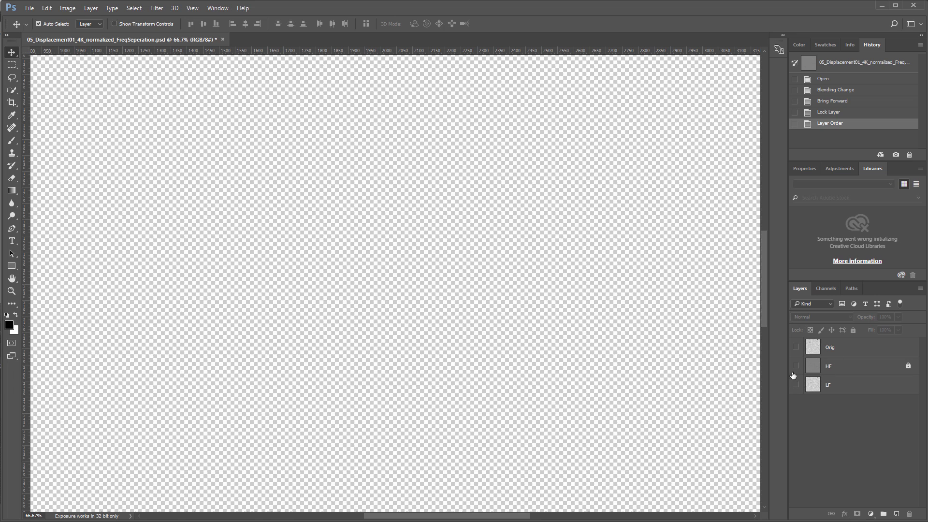
left_click(796, 366)
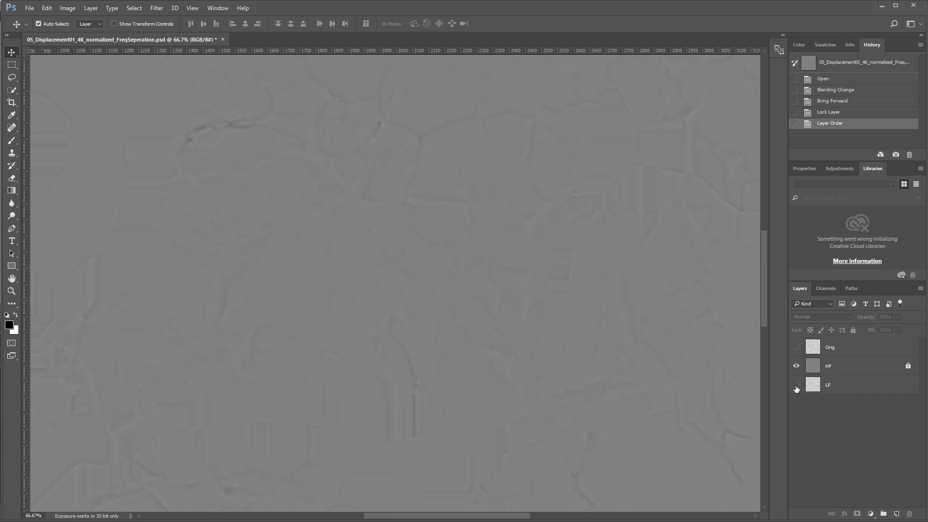
left_click(797, 385)
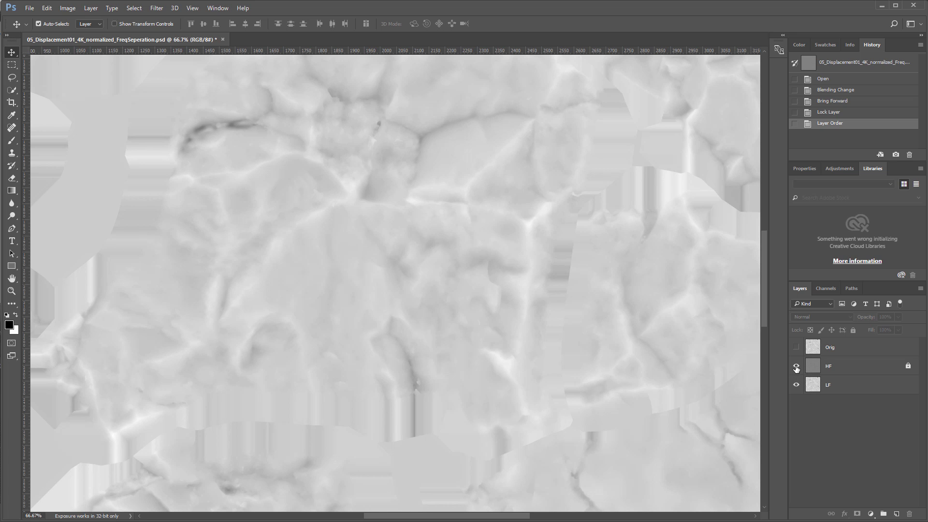
left_click(797, 366)
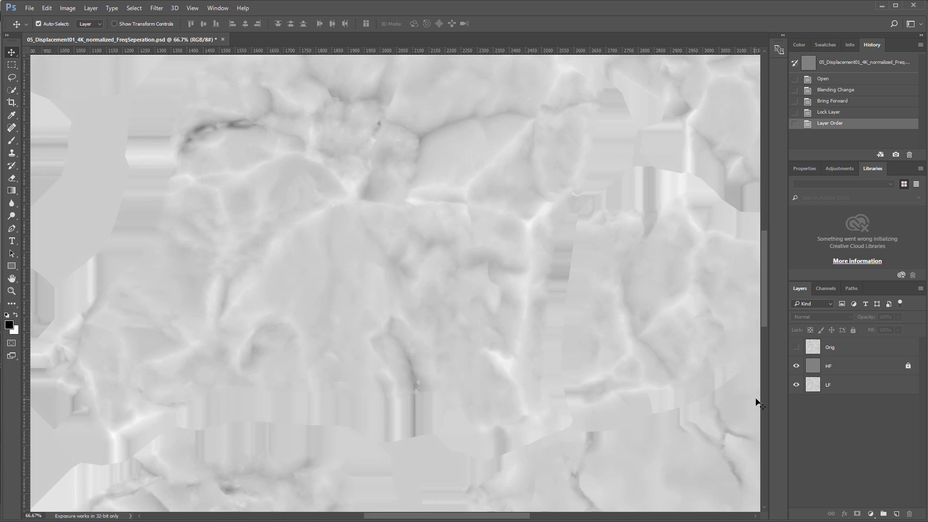